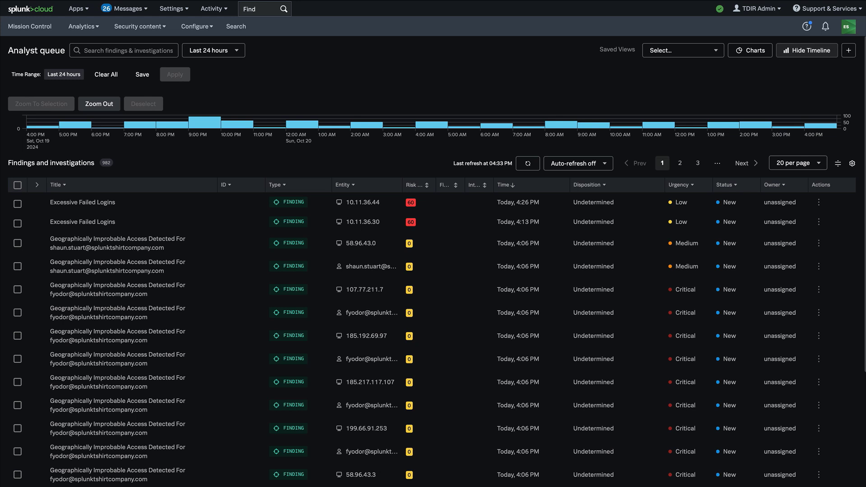
Step: Check the Splunk SOAR pairing page under Configure, then return to the Mission Control analyst queue
left_click(198, 30)
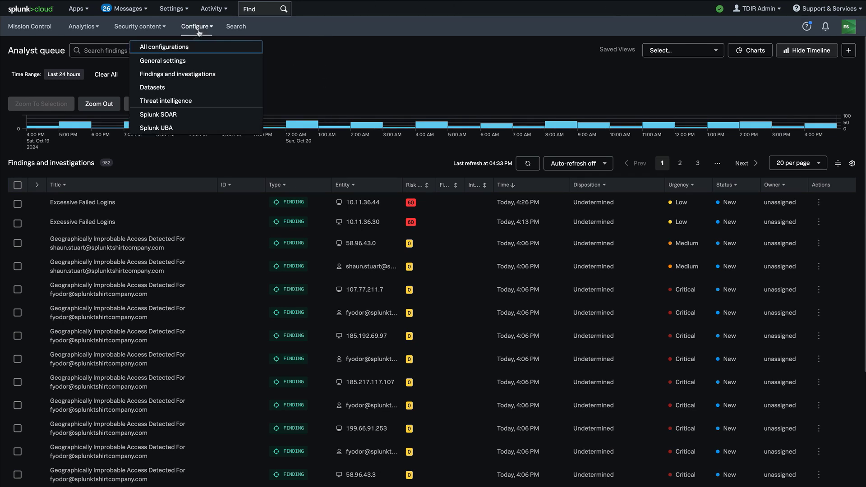
left_click(204, 118)
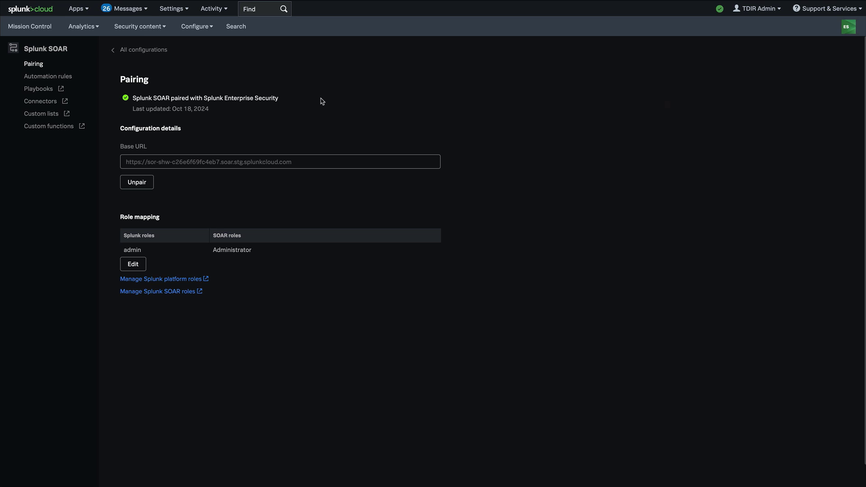
left_click(29, 27)
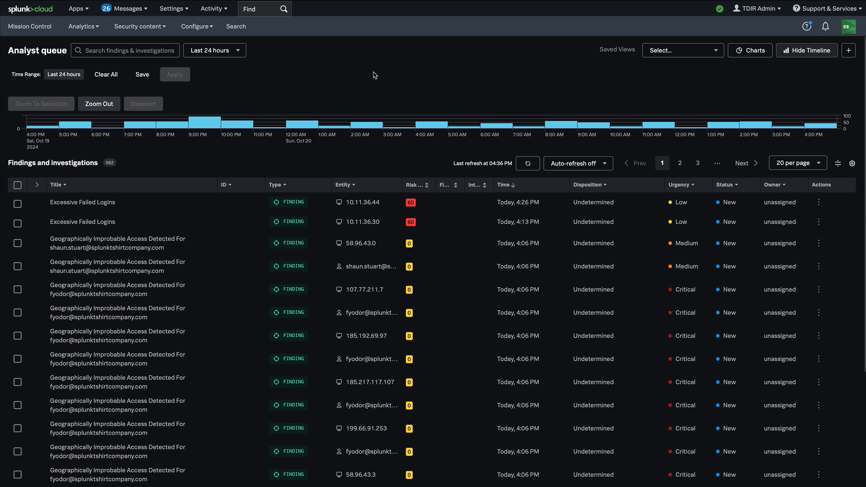
Step: Run the Enterprise Security Triage Findings playbook on the 58.96.43.0 Geographically Improbable Access finding
left_click(22, 244)
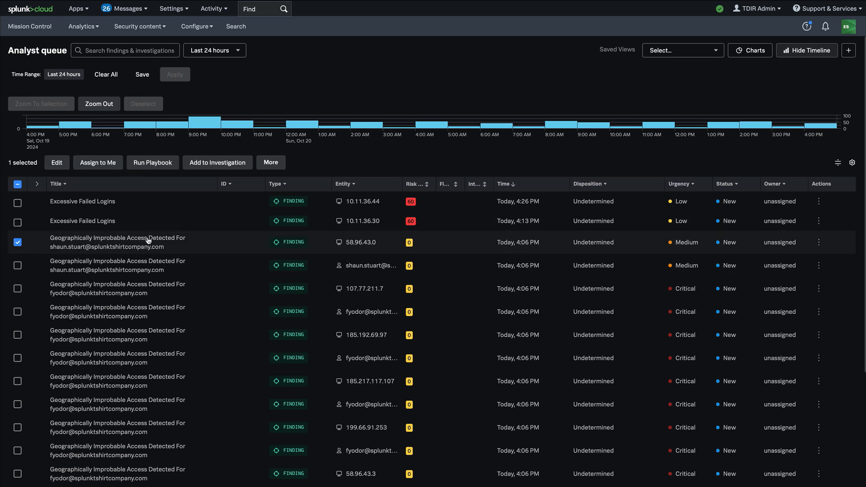
left_click(167, 163)
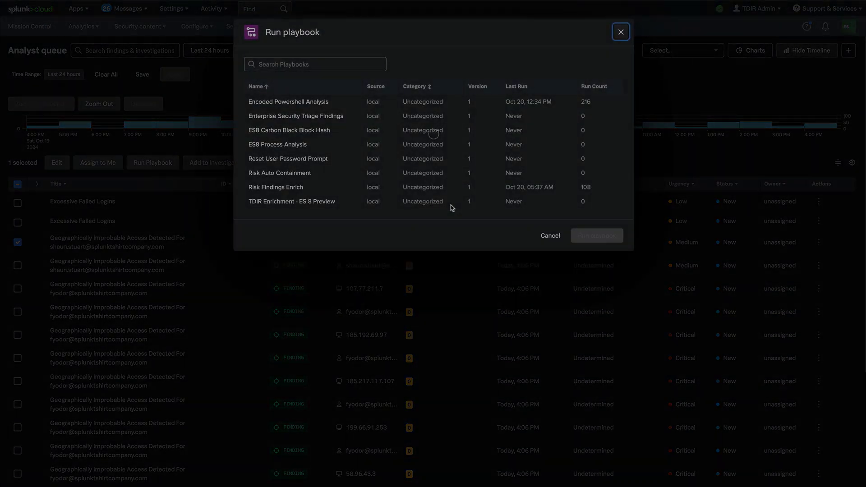
left_click(322, 116)
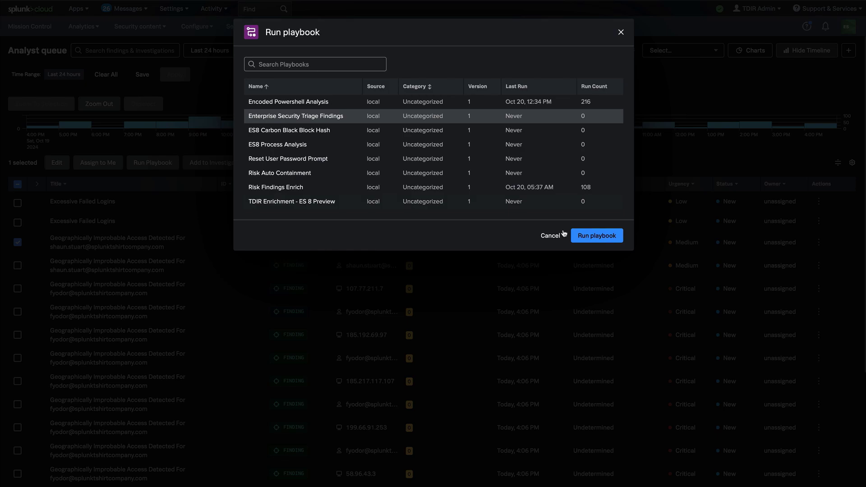
left_click(593, 237)
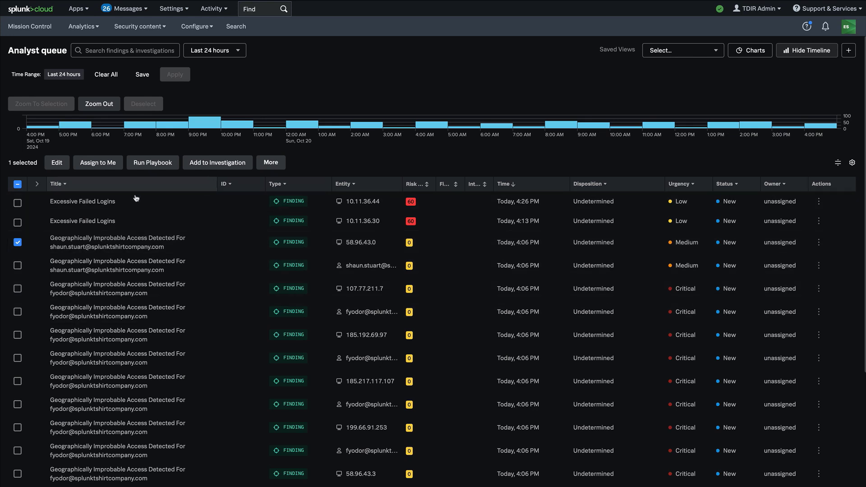
Step: Deselect the 58.96.43.0 finding and page through the findings list to page 3
left_click(18, 243)
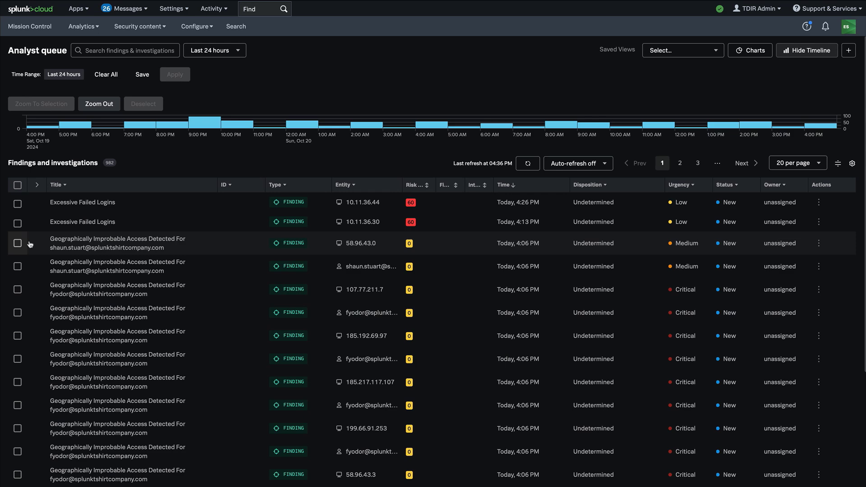
scroll(243, 262, "down", 3)
scroll(243, 261, "up", 3)
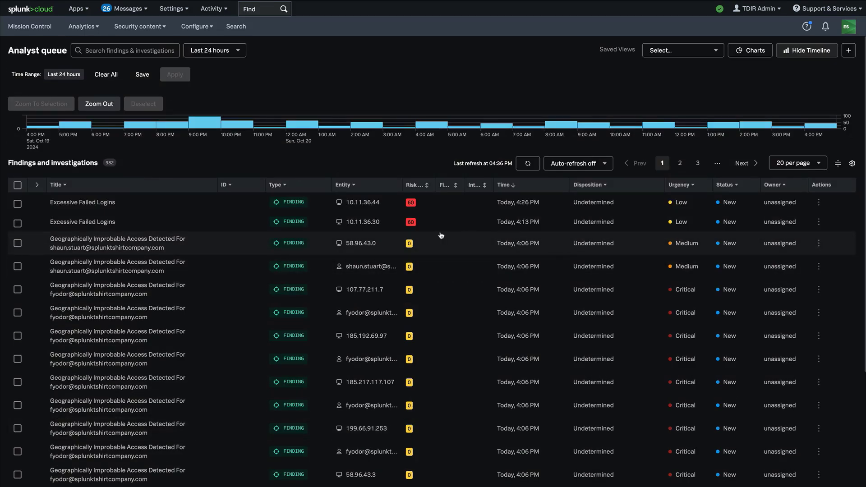
left_click(680, 163)
scroll(486, 338, "down", 4)
scroll(539, 328, "up", 3)
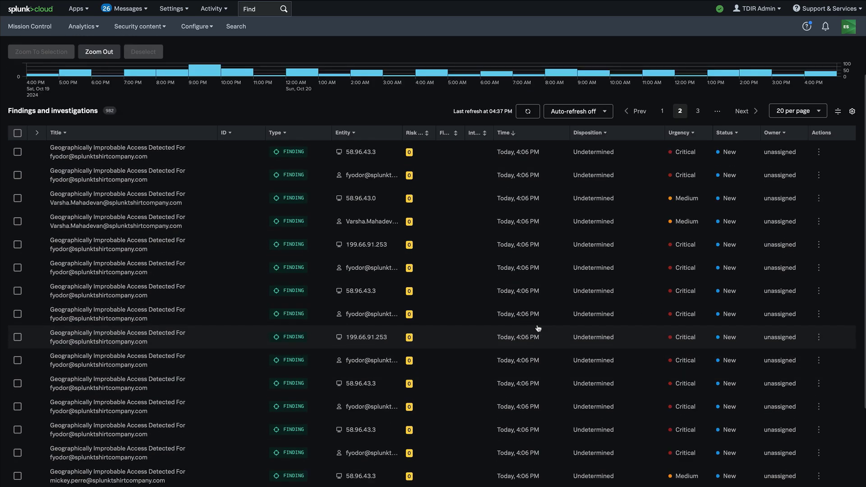
scroll(539, 328, "up", 2)
left_click(698, 163)
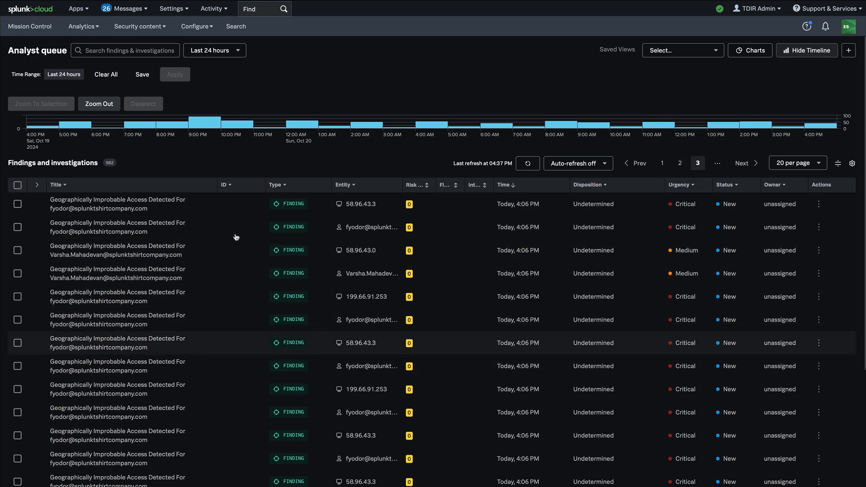
Step: Open investigation ES-00001's full details and show its Automation history
left_click(139, 197)
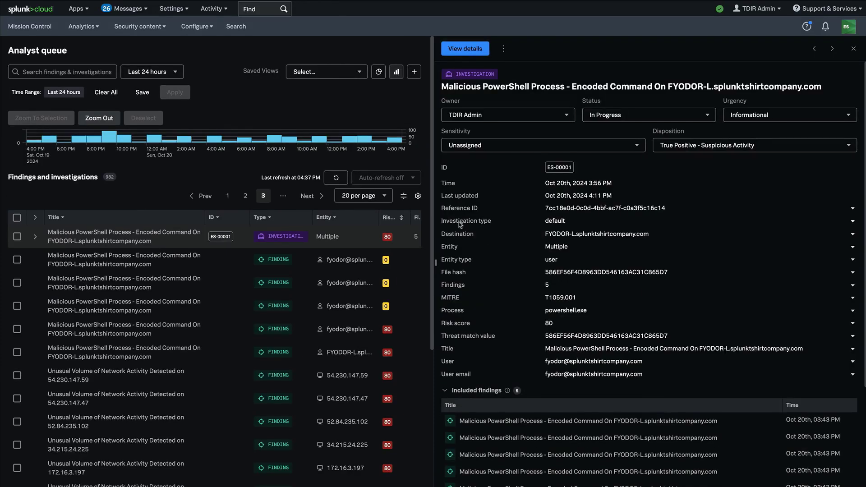
left_click(465, 49)
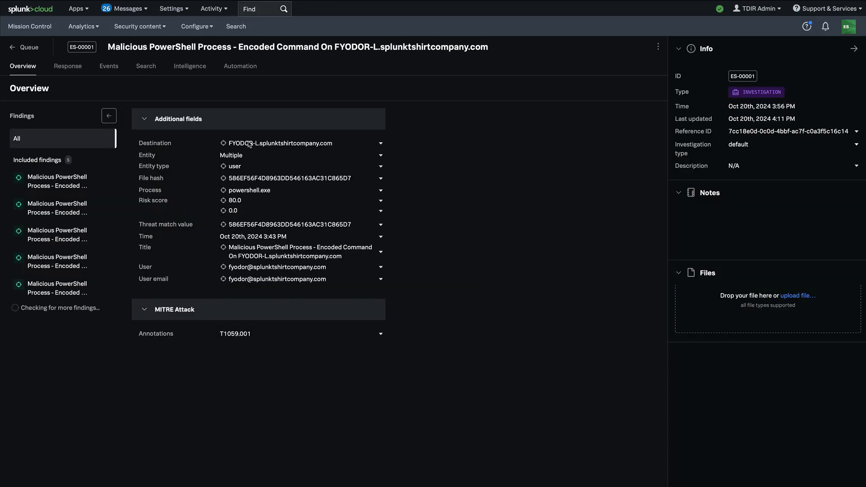
left_click(240, 66)
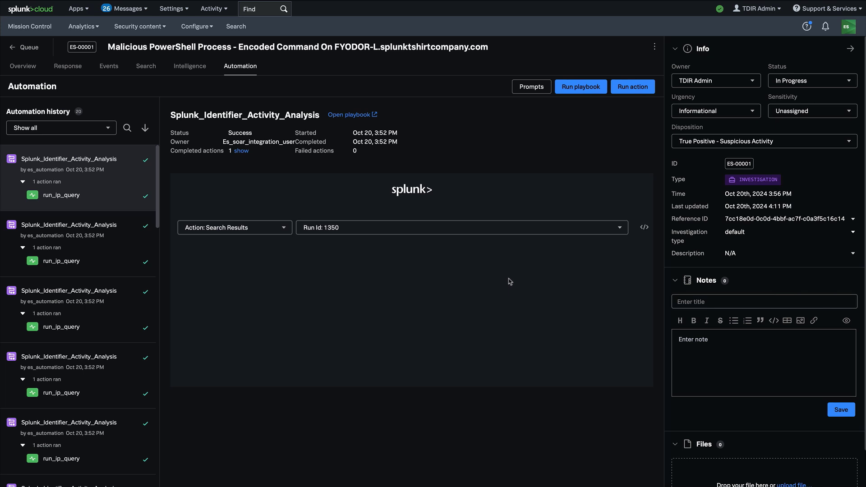
Step: Review the Identifier Activity and Encoded Powershell runs, then the Attack Analyzer run scoring 100, malware
left_click(84, 233)
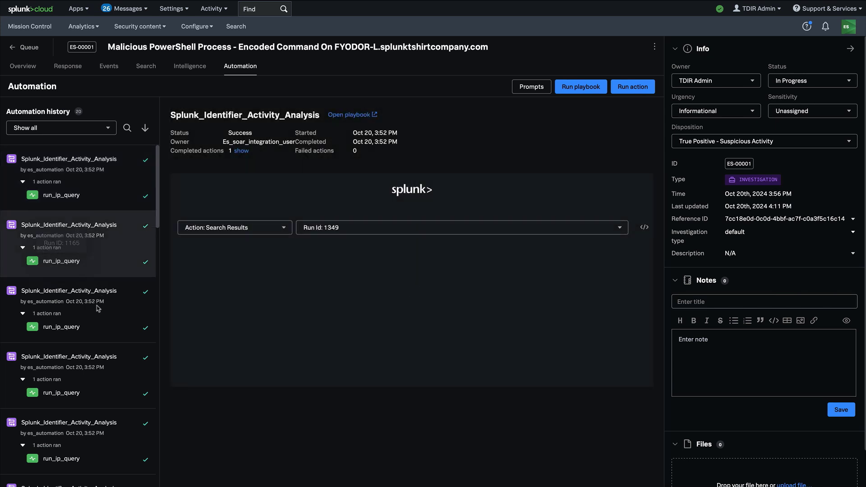
scroll(104, 298, "down", 1)
scroll(104, 298, "down", 15)
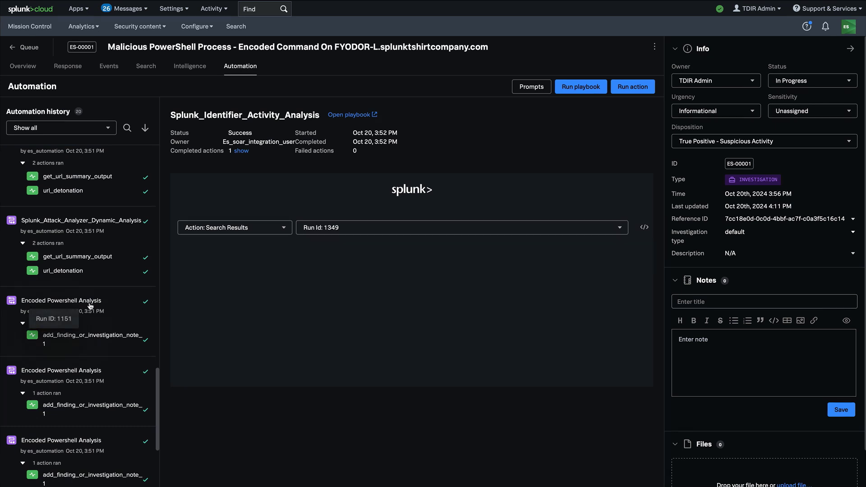
left_click(92, 301)
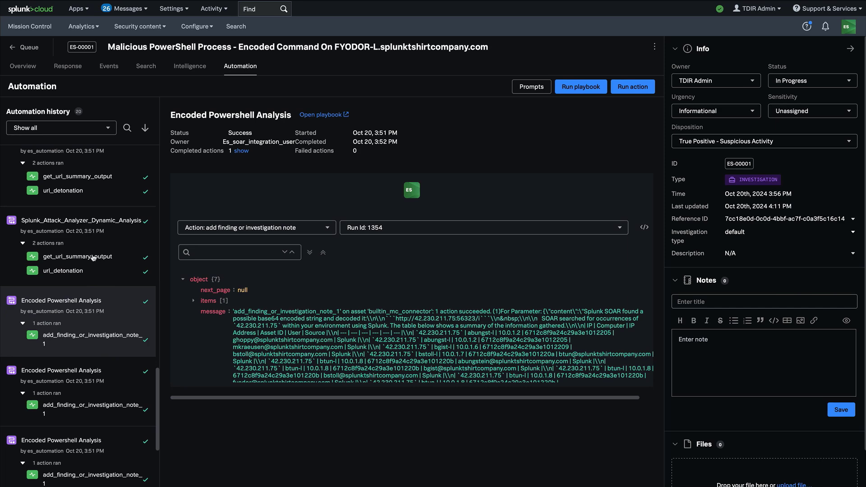
left_click(93, 221)
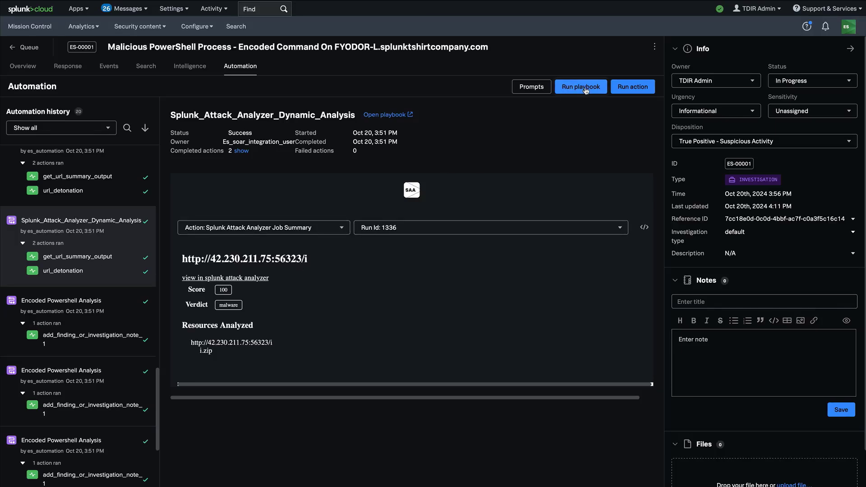
left_click(632, 87)
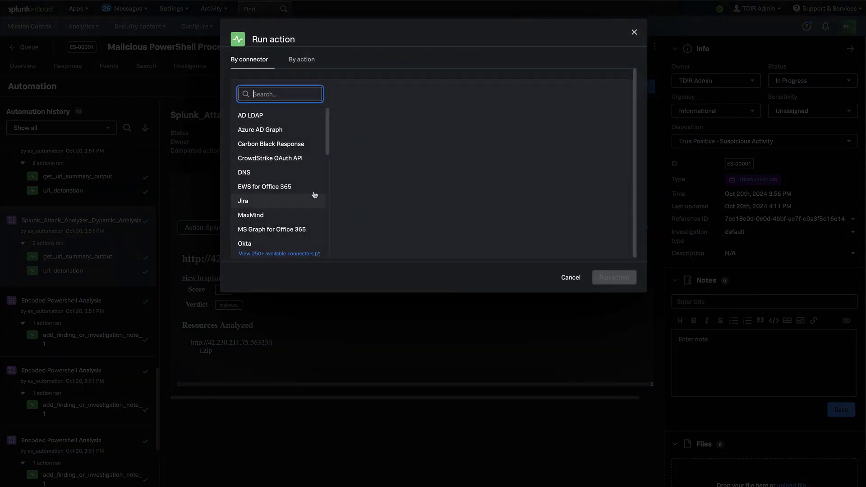
left_click(570, 277)
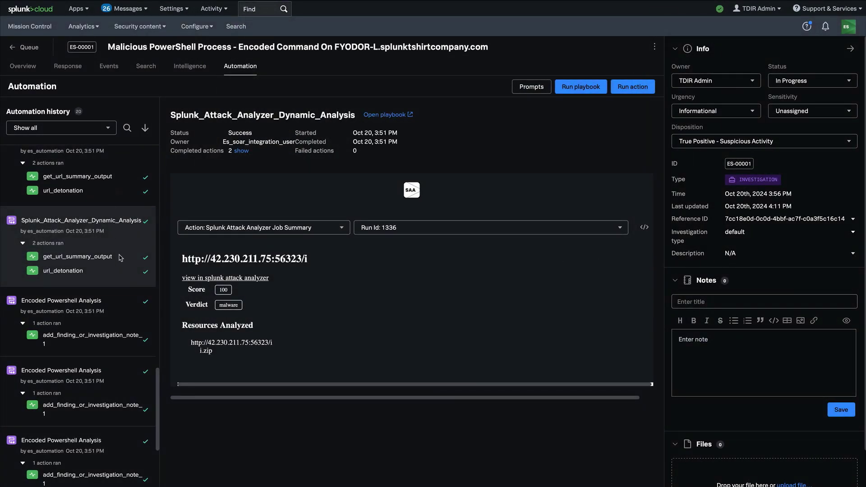
scroll(120, 258, "up", 5)
scroll(121, 257, "up", 5)
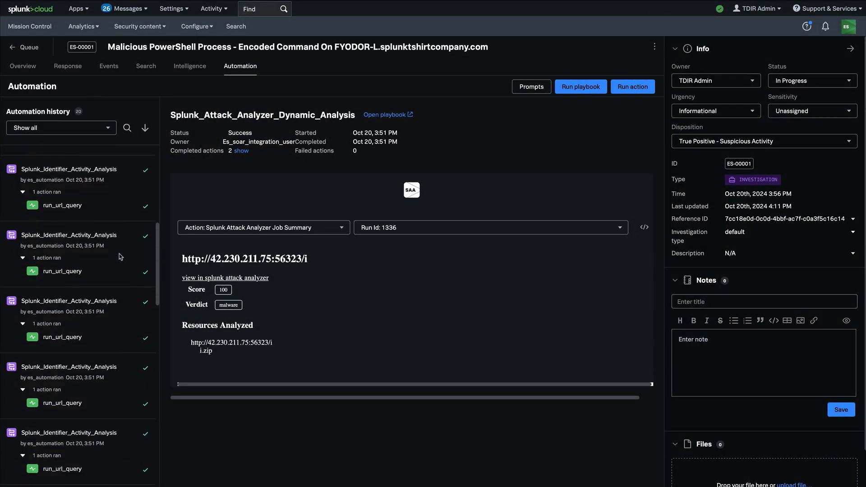
scroll(120, 257, "up", 5)
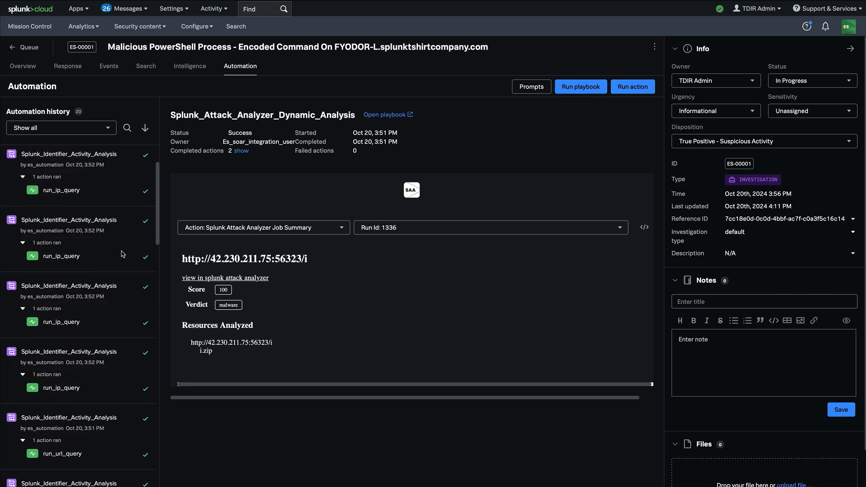
scroll(133, 252, "up", 1)
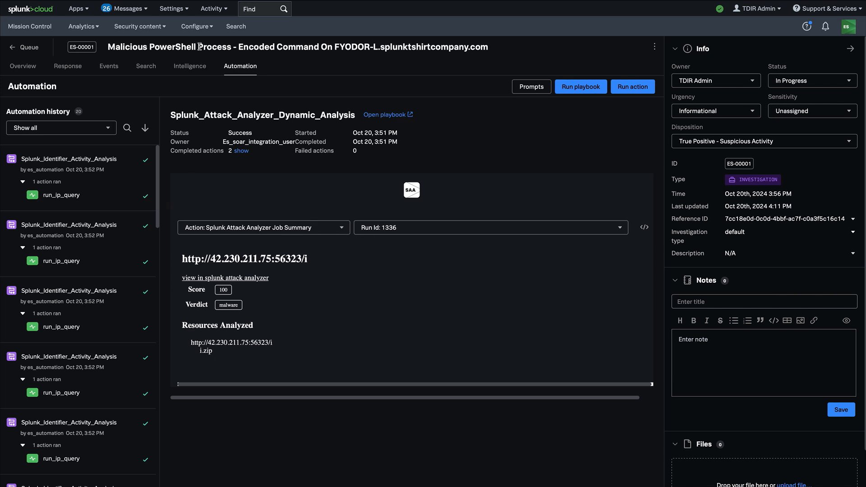
Step: Open the Splunk SOAR Automation rules page showing Malicious Powershell and Risk Findings rules
left_click(195, 26)
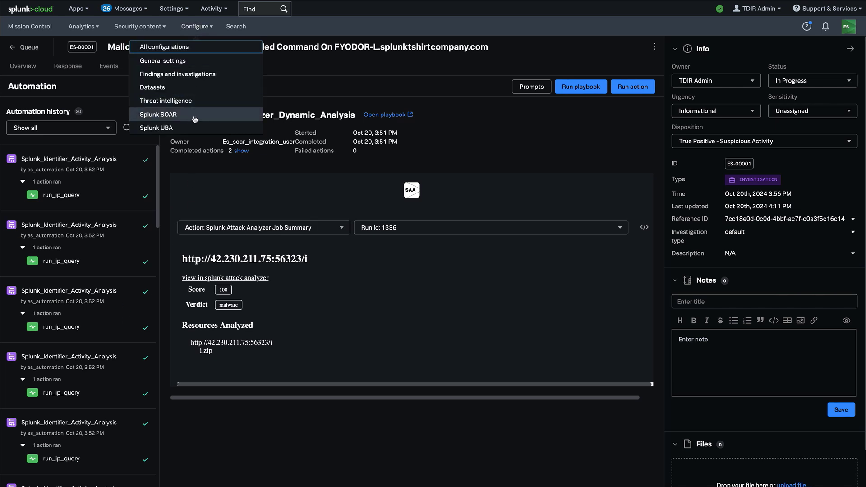
left_click(226, 116)
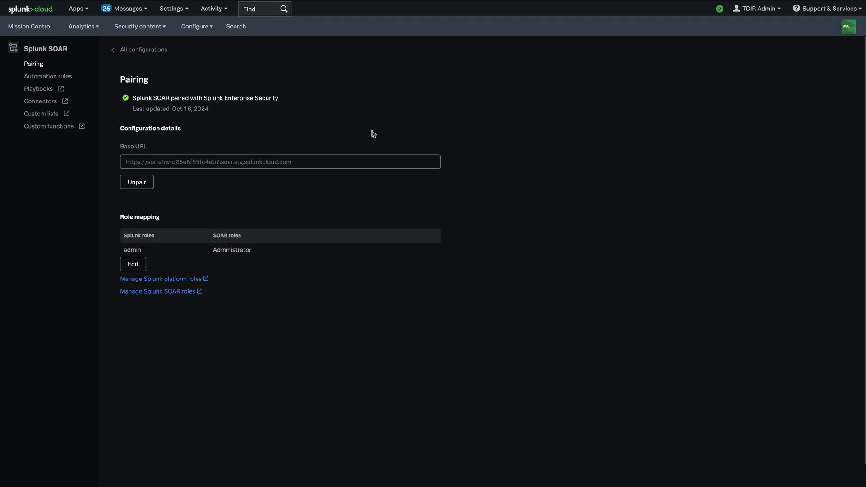
left_click(33, 78)
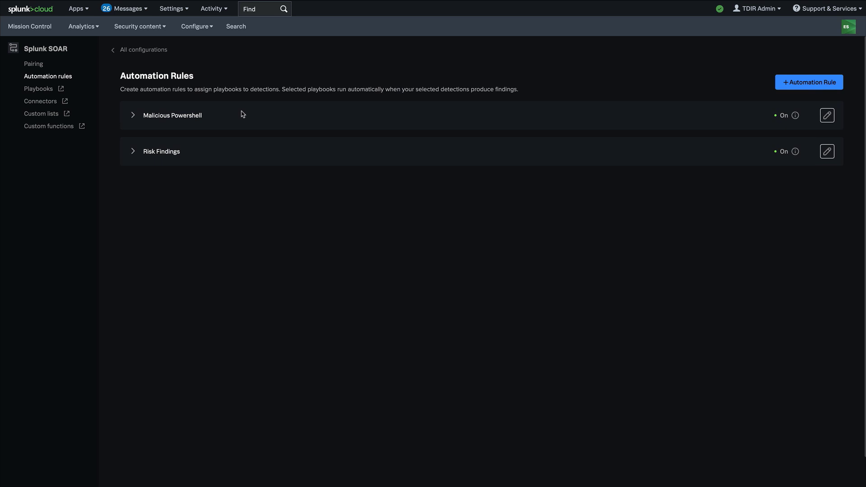
Step: Expand the Malicious Powershell and Risk Findings rules to show their playbooks and detections
left_click(133, 119)
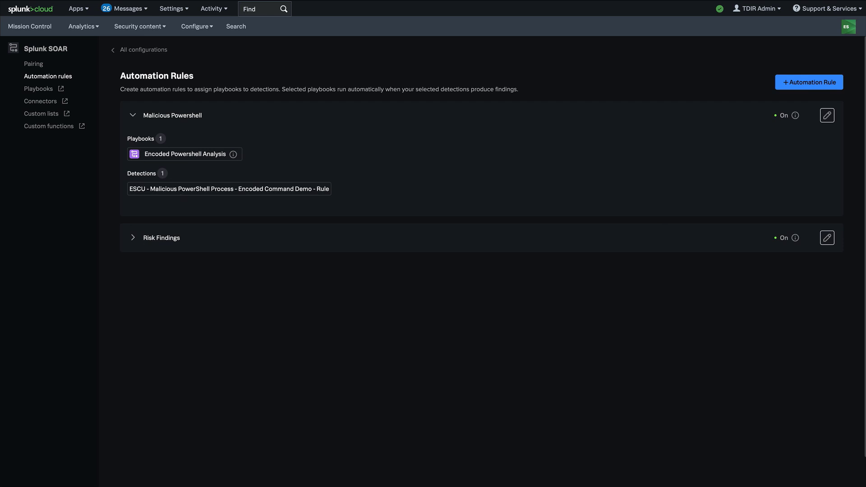
left_click(127, 243)
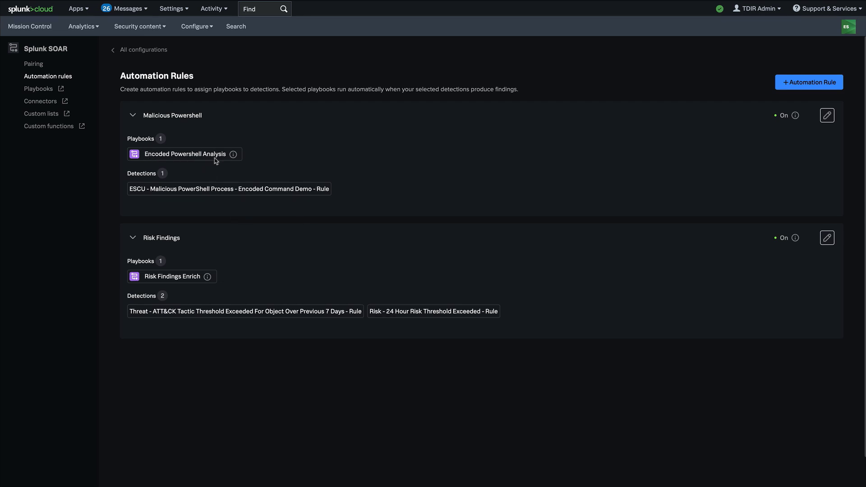
mouse_move(228, 157)
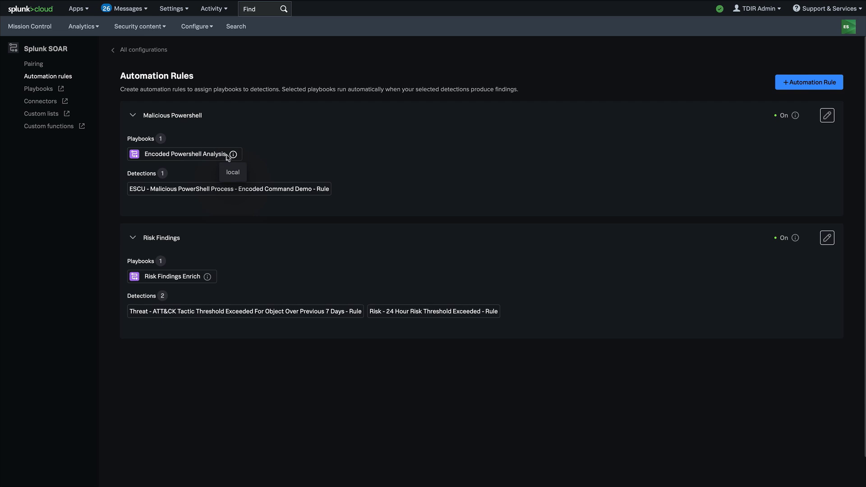